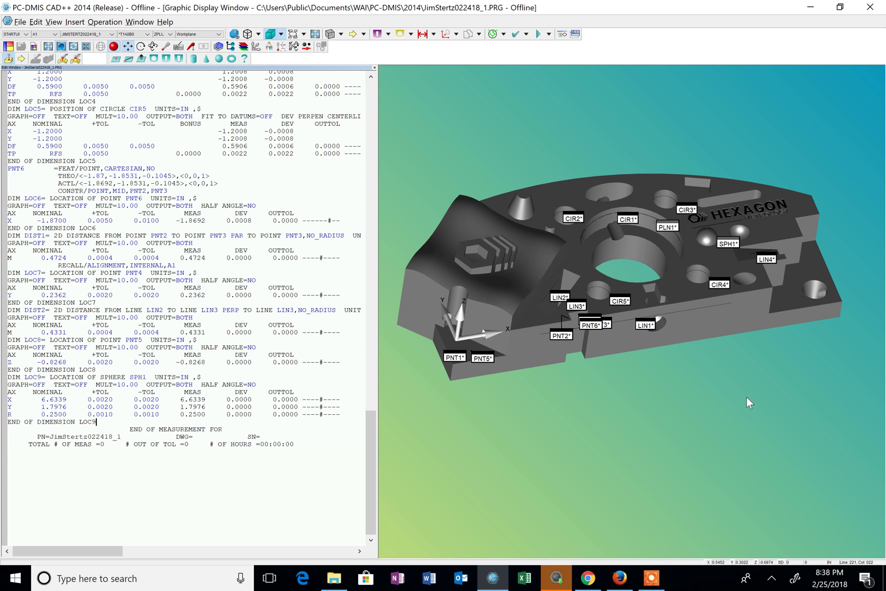
Abandon a draft LIN4 angle dimension, then make YPLUS the active workplane.
mouse_move(746, 396)
middle_down()
mouse_move(713, 394)
mouse_move(727, 384)
mouse_move(744, 400)
middle_up()
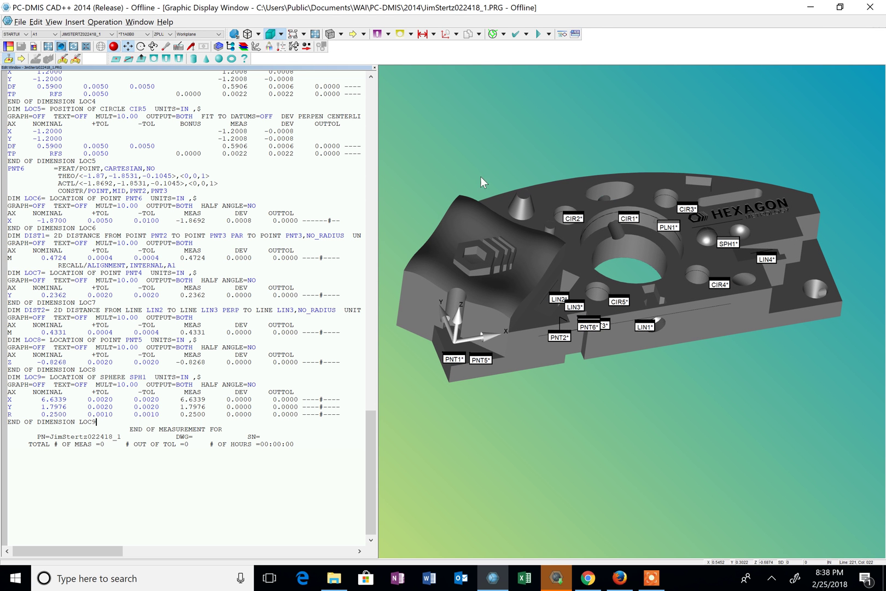
click(76, 22)
mouse_move(91, 110)
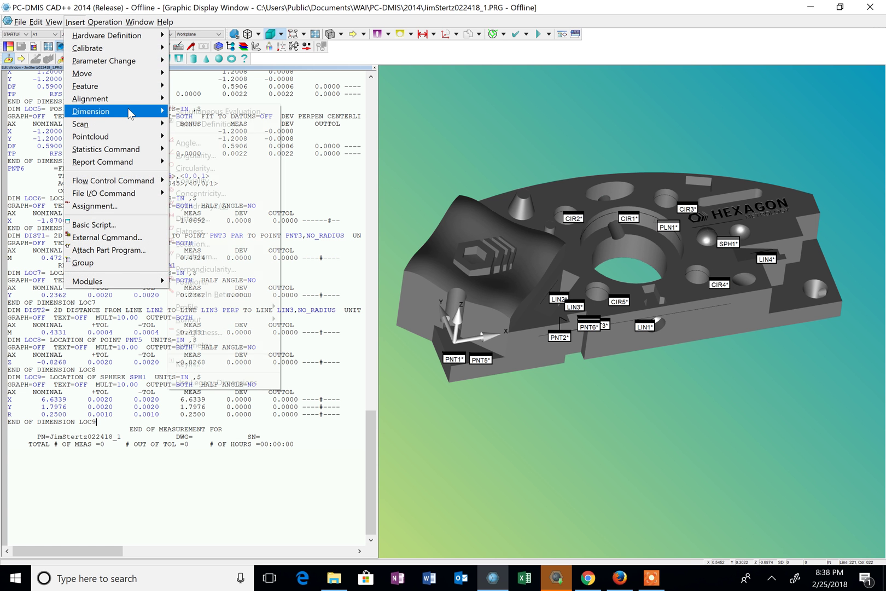
click(208, 146)
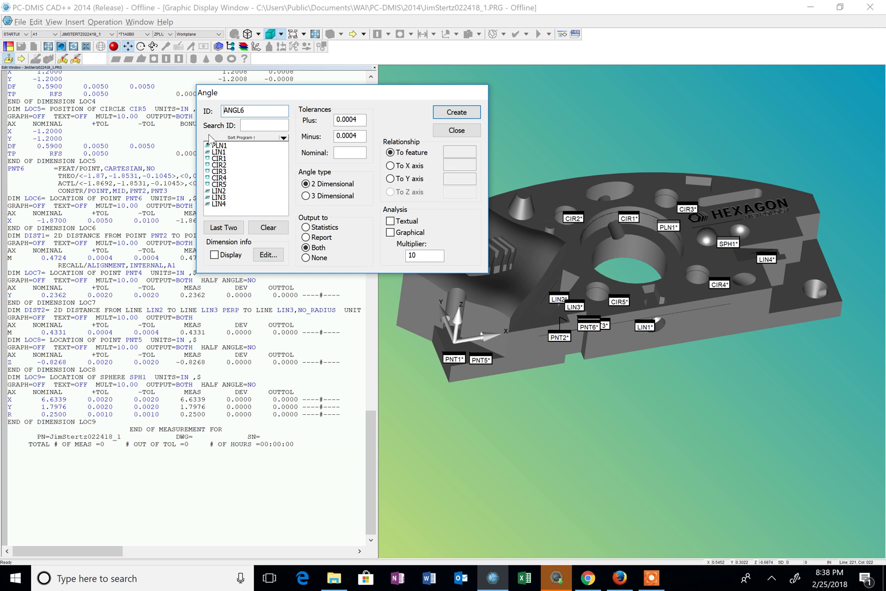
click(228, 204)
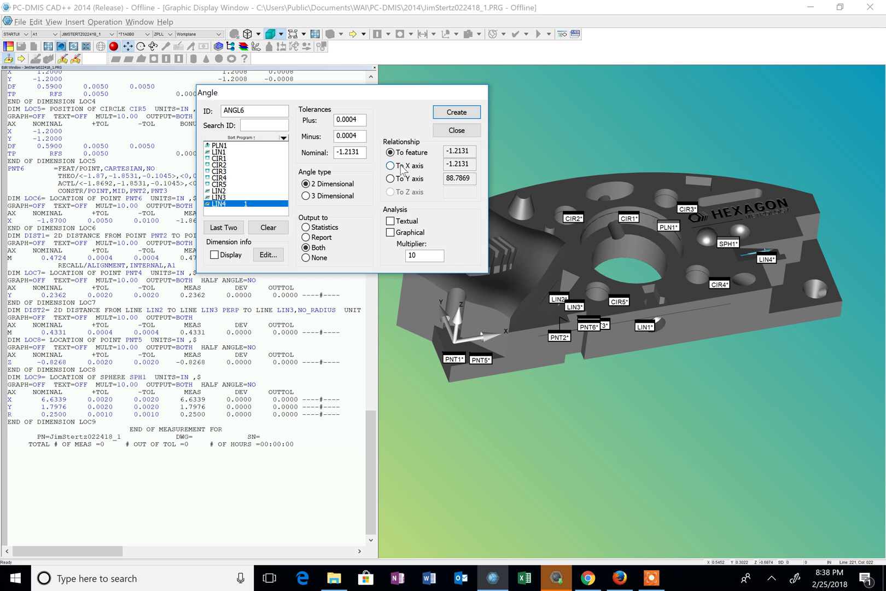
click(391, 178)
click(320, 196)
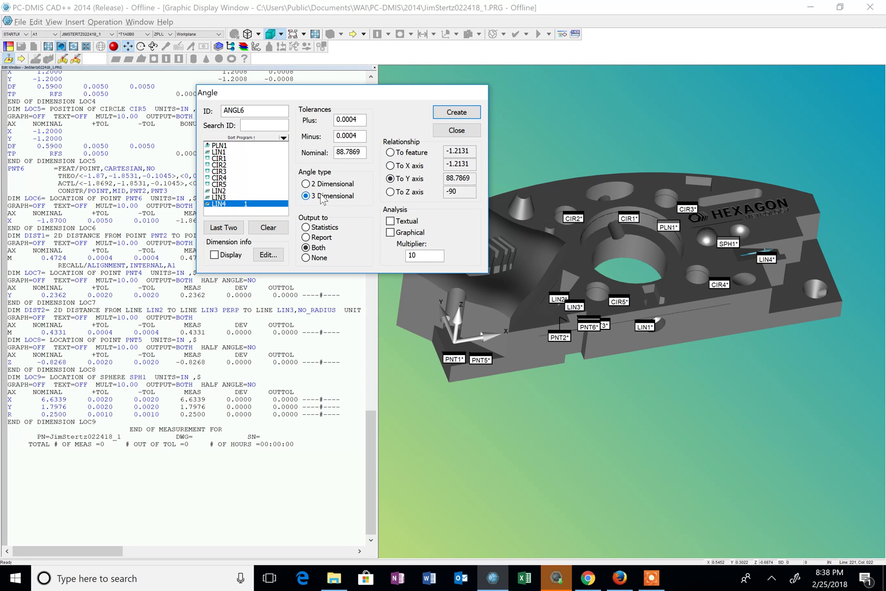
click(391, 167)
click(463, 131)
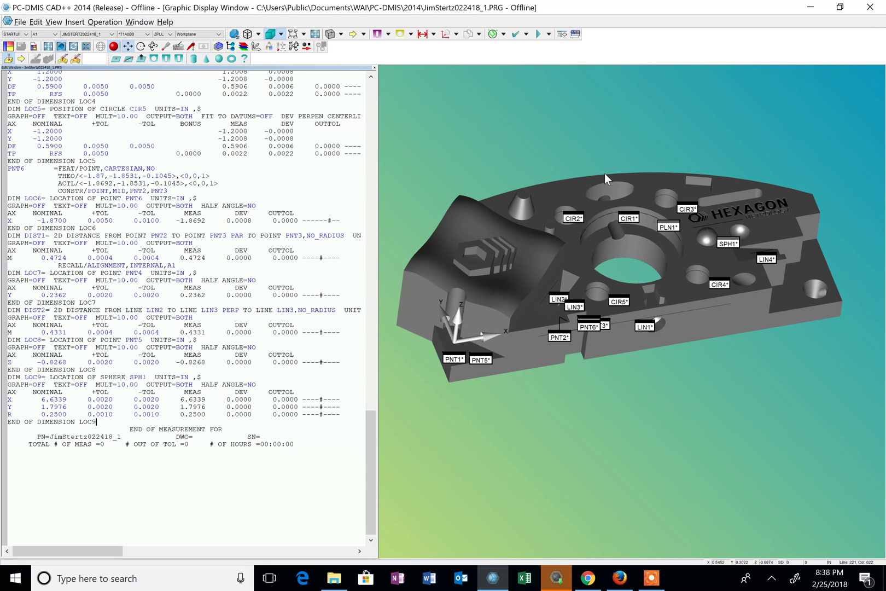
scroll(754, 194, up, 2)
scroll(764, 199, up, 2)
scroll(751, 189, down, 1)
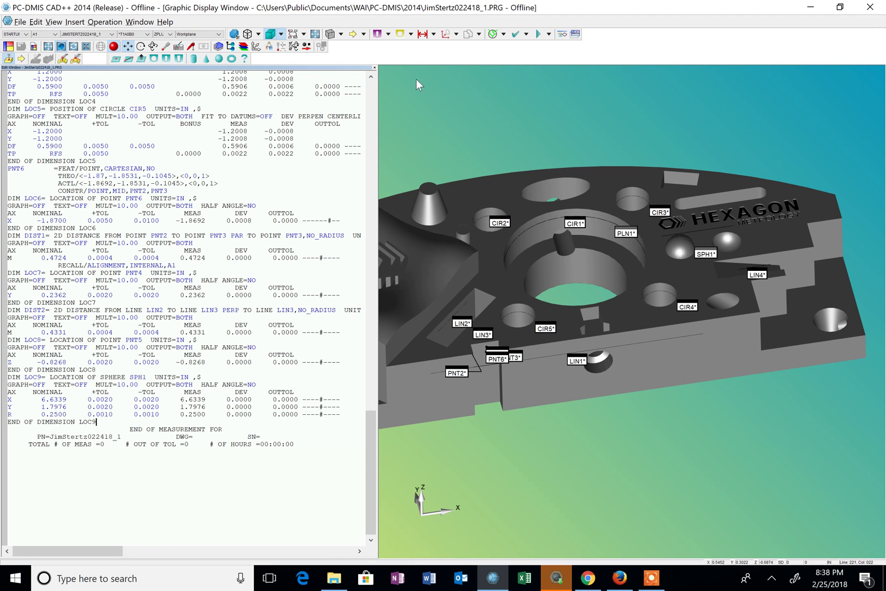
click(169, 34)
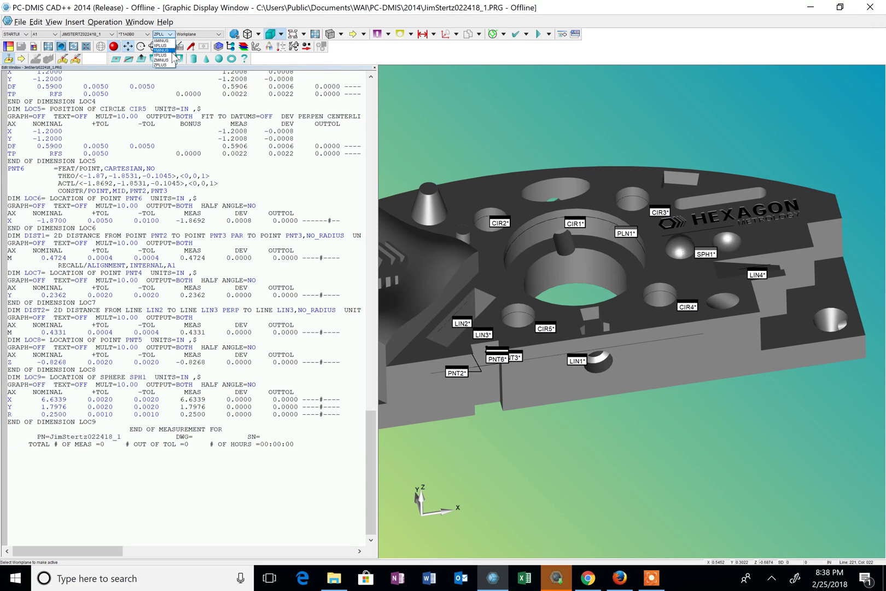
click(173, 56)
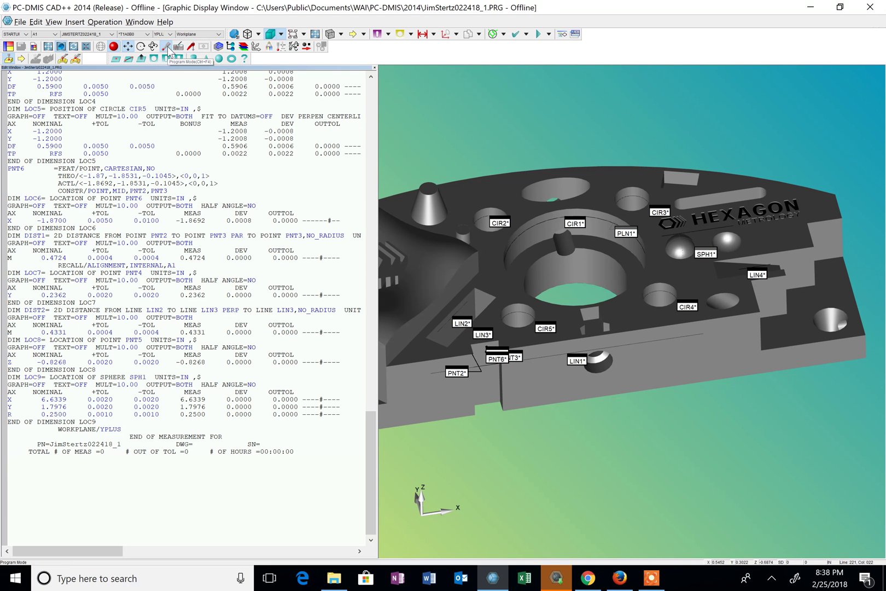
In Program Mode, create line LIN5 from hits on the LIN4 face.
click(167, 49)
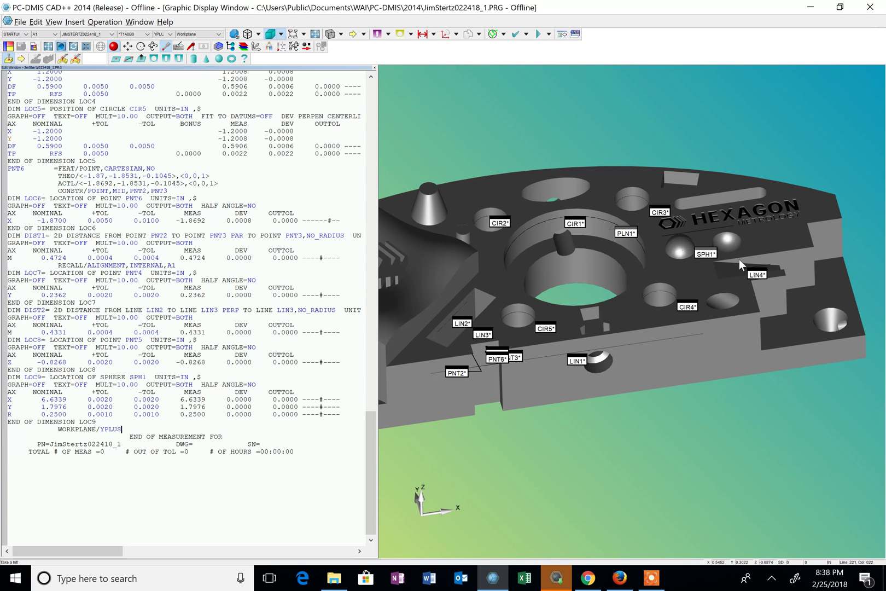
click(774, 269)
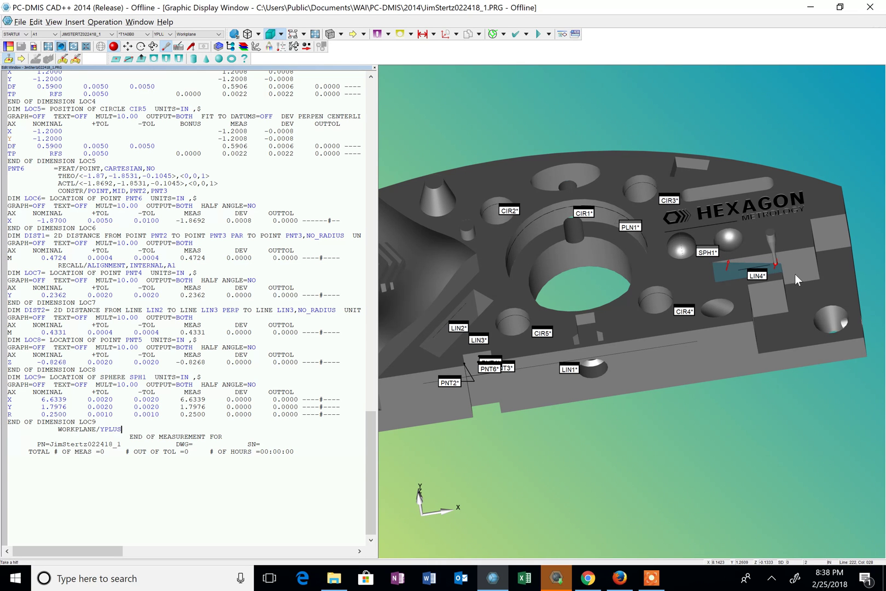
key(End)
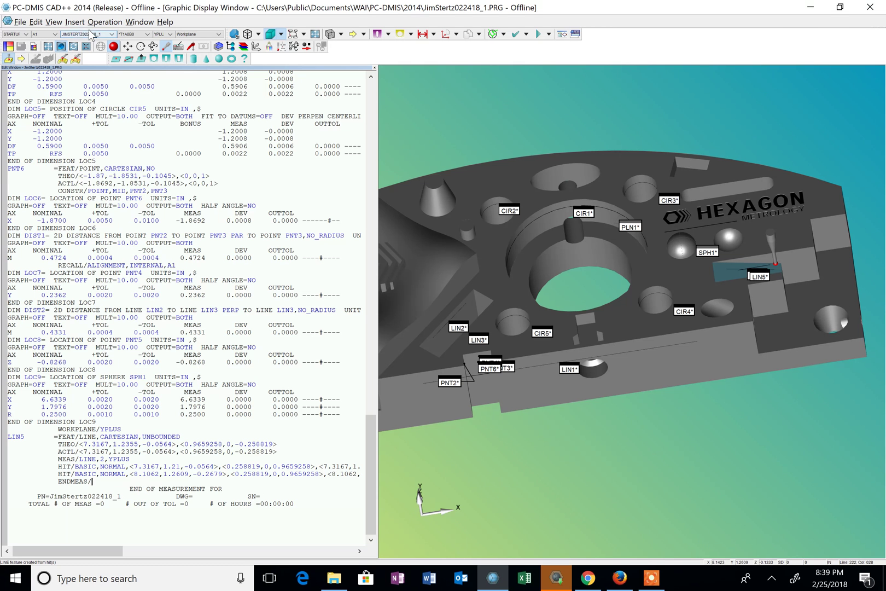
click(74, 21)
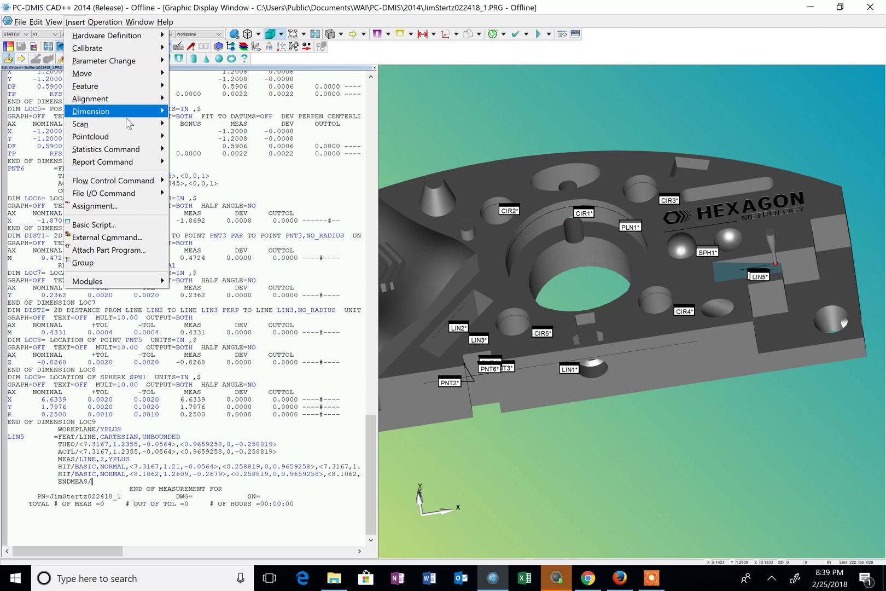
mouse_move(91, 110)
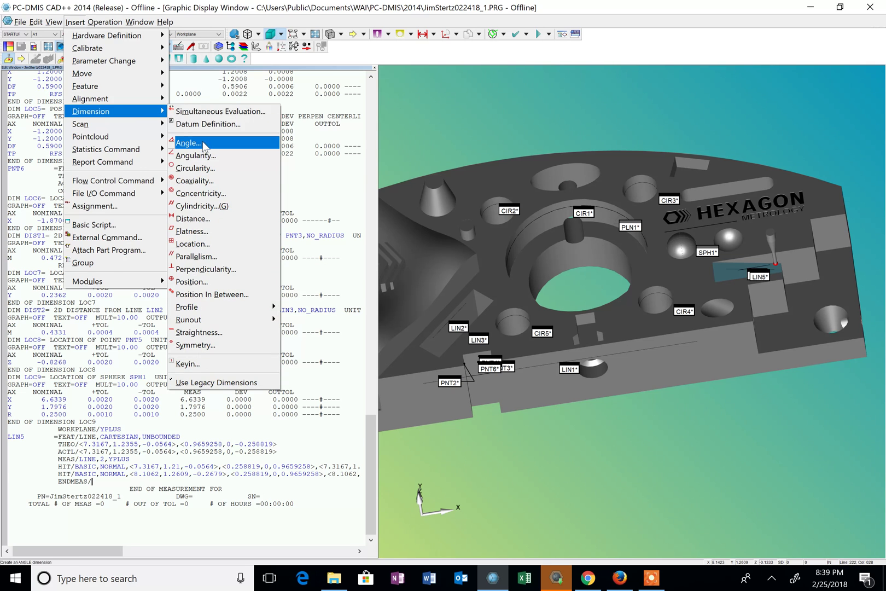
Create 2D angle dimension ANGL7 from LIN5 to the X axis, nominal -15.
click(206, 145)
click(232, 210)
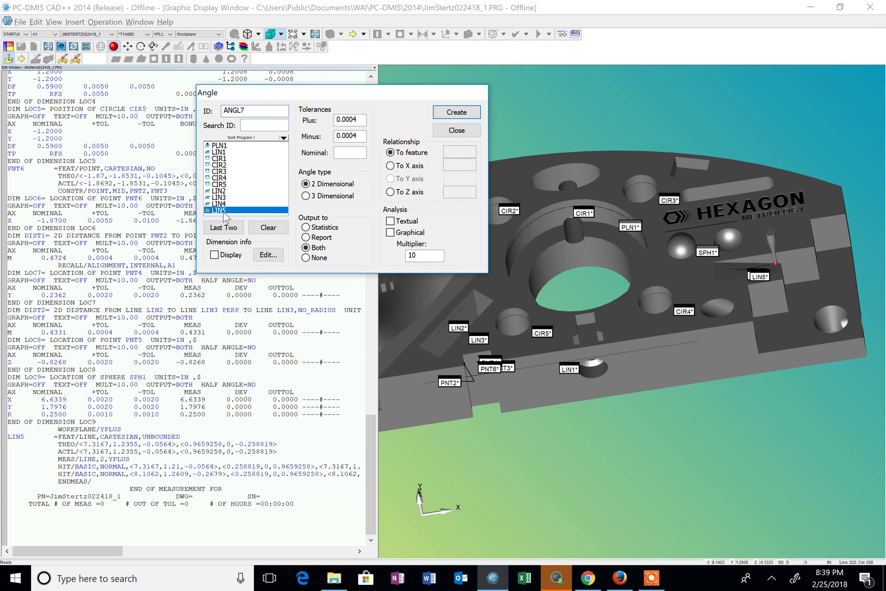
click(350, 153)
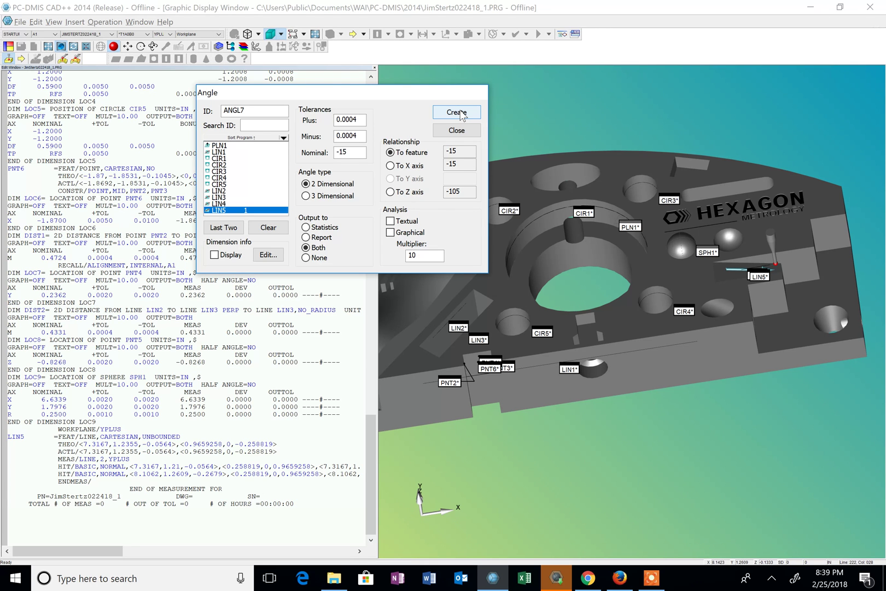
click(457, 112)
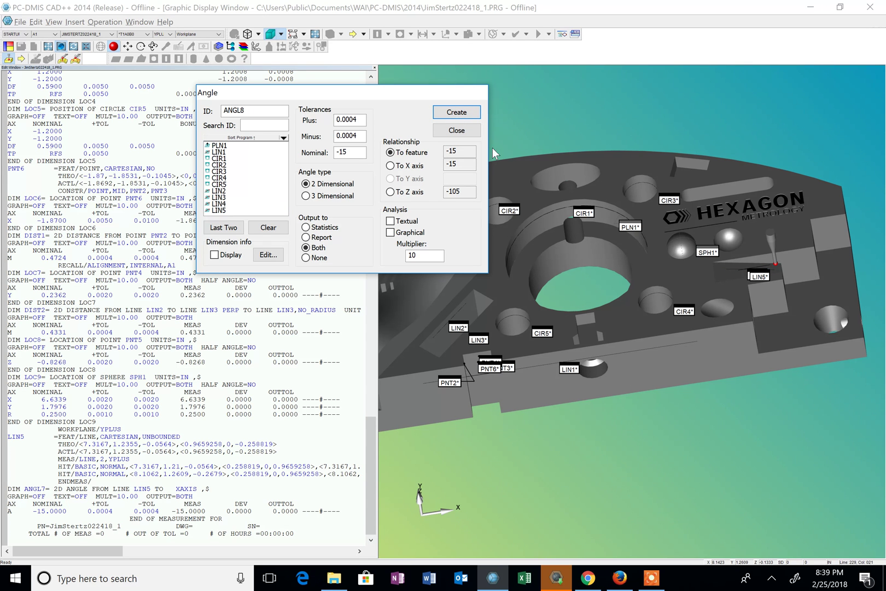
click(457, 130)
click(651, 578)
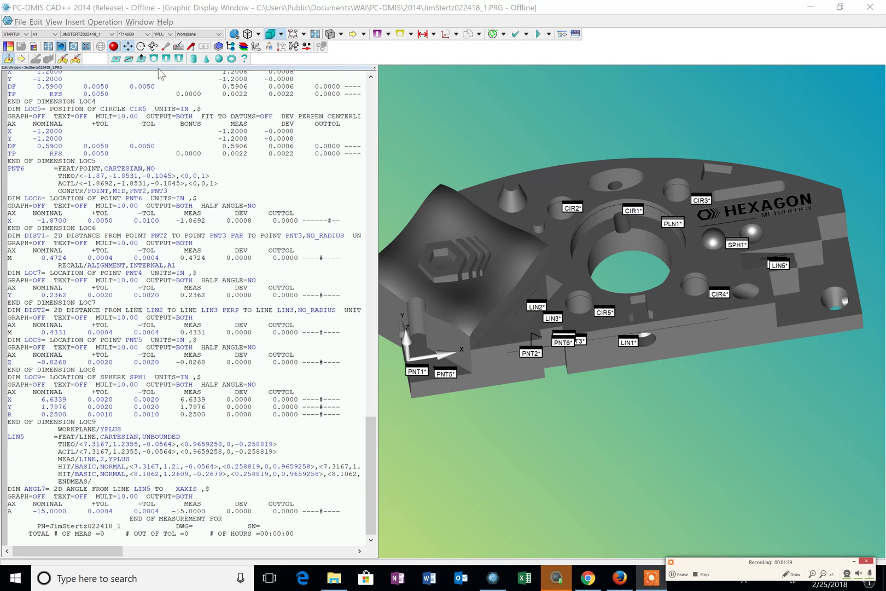
click(76, 22)
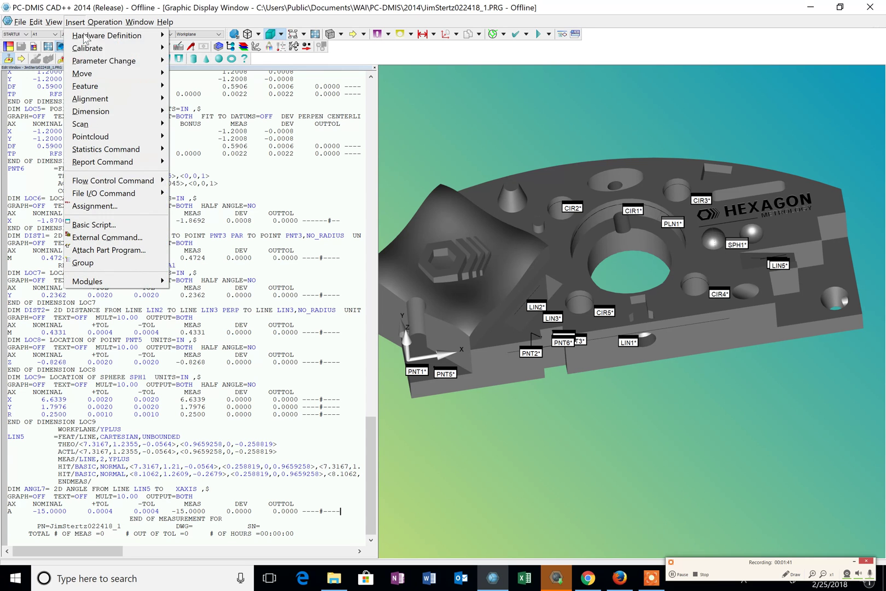
mouse_move(91, 110)
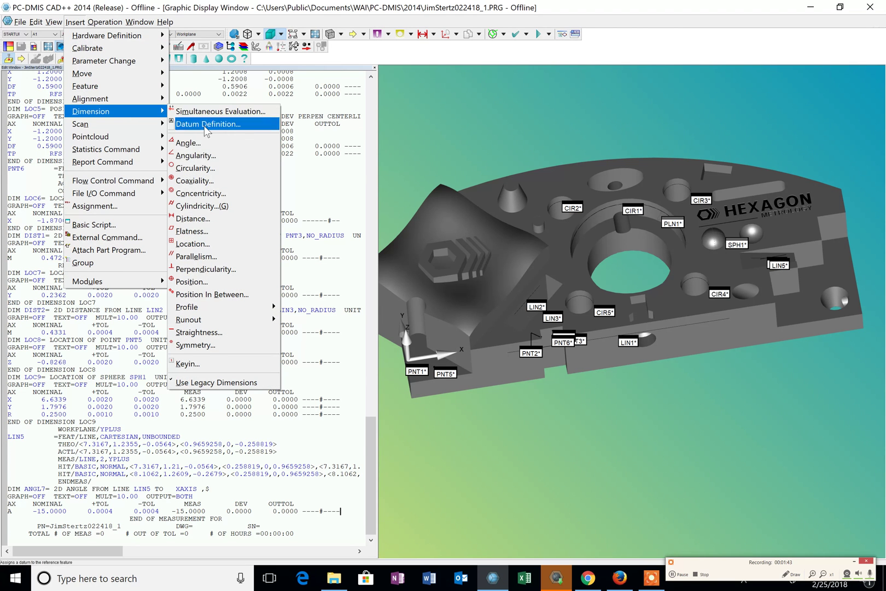
click(232, 234)
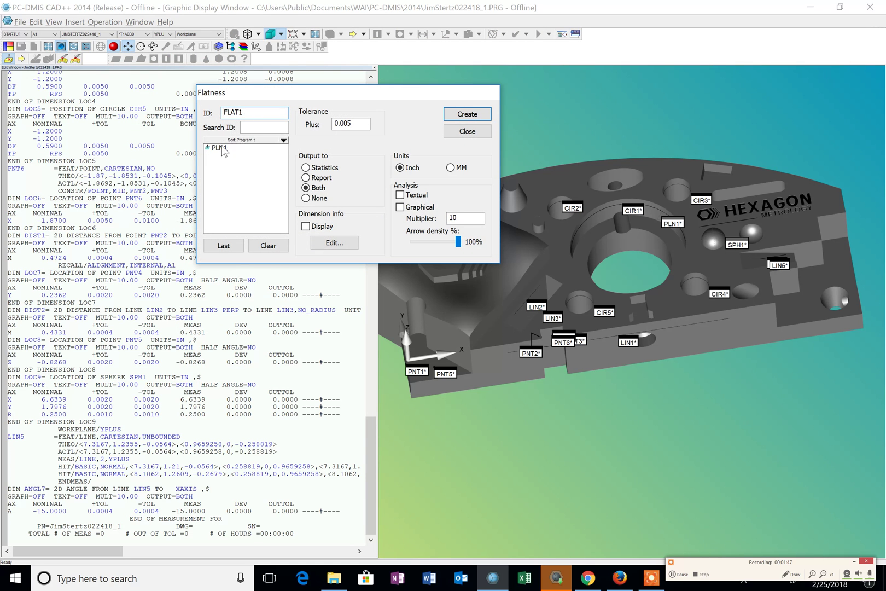
click(223, 151)
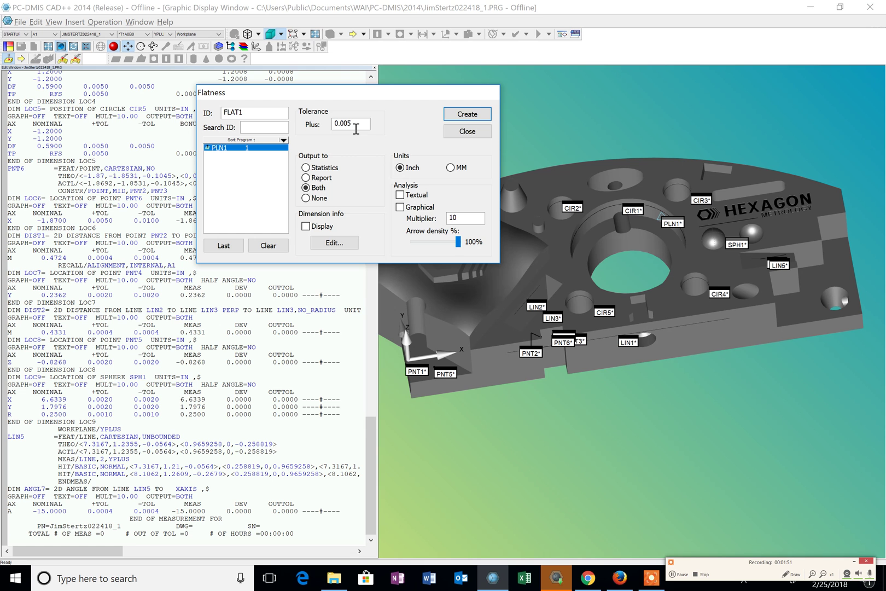
click(467, 120)
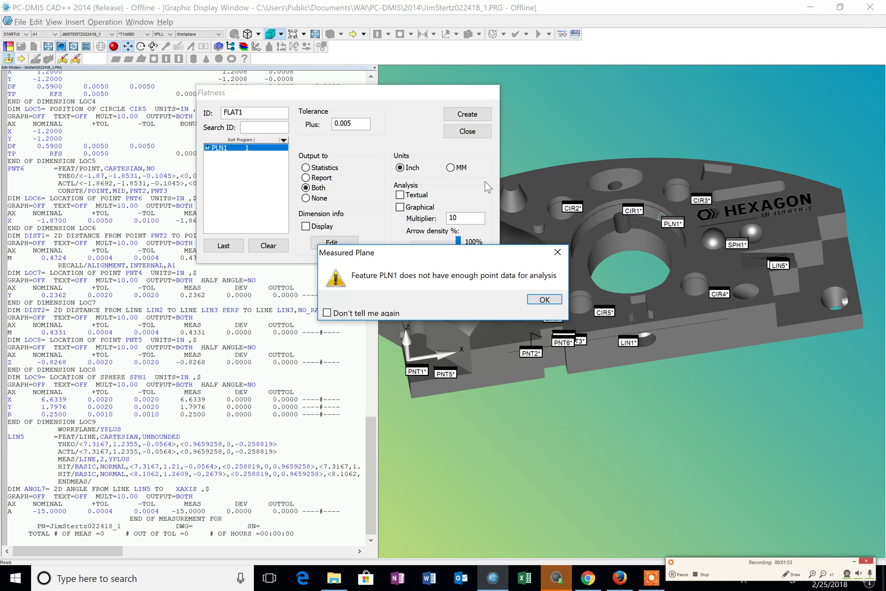
click(547, 300)
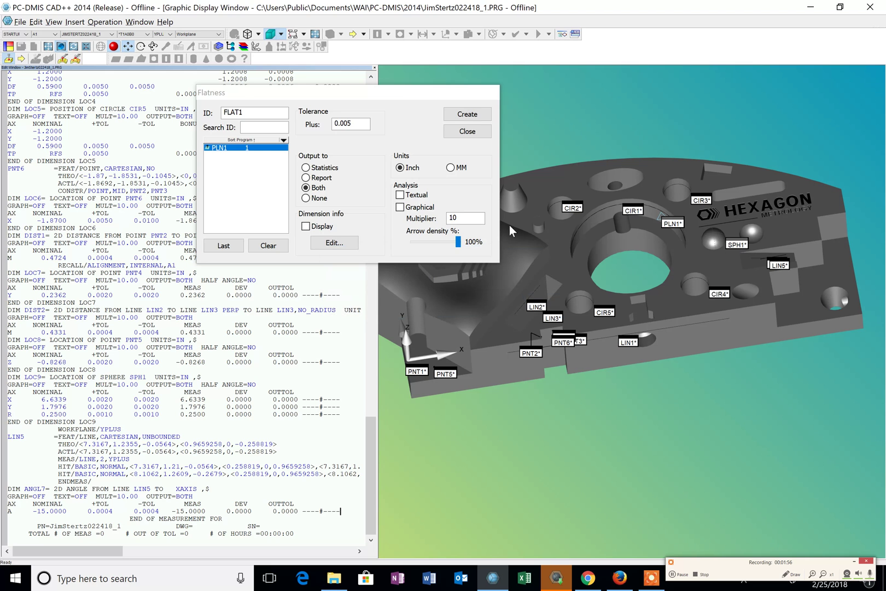
click(475, 133)
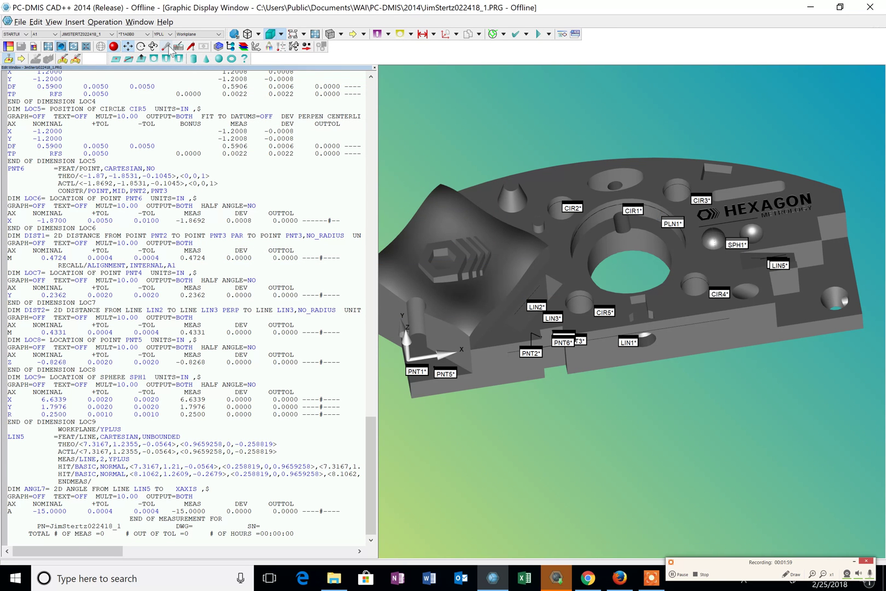
Create plane PLN2 from hits spread across the top surface, including near CIR5 and PNT2.
click(173, 51)
click(490, 188)
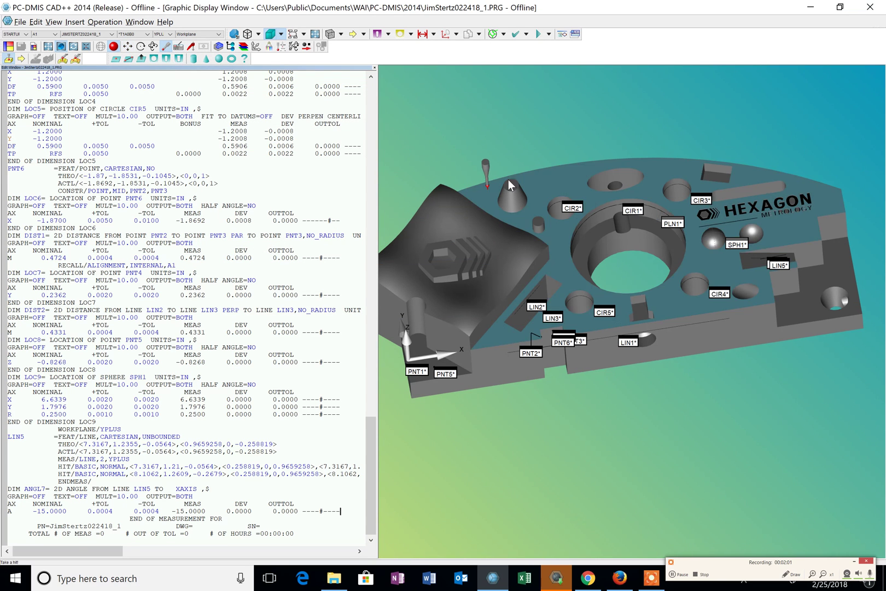
click(668, 165)
click(760, 177)
click(833, 202)
click(795, 227)
click(708, 261)
click(681, 301)
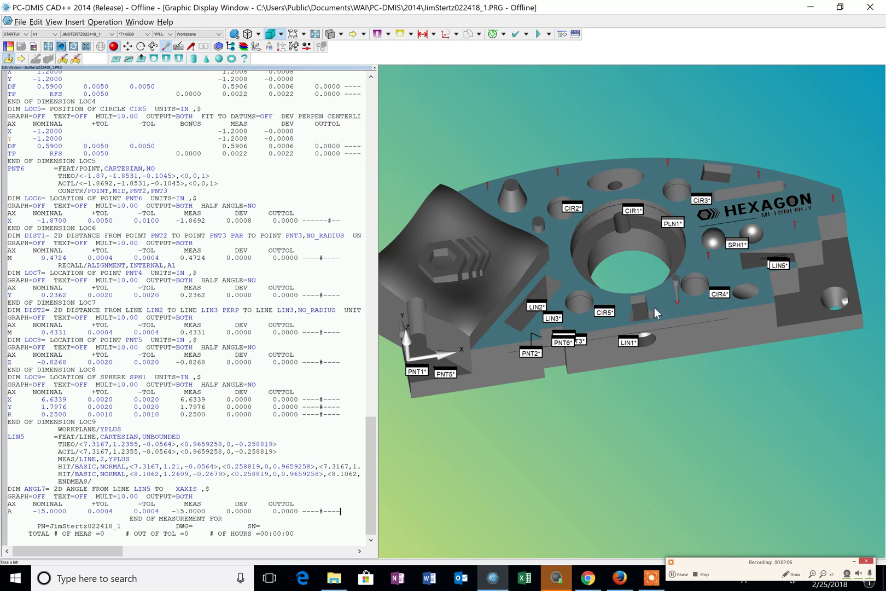
click(604, 296)
click(503, 338)
key(End)
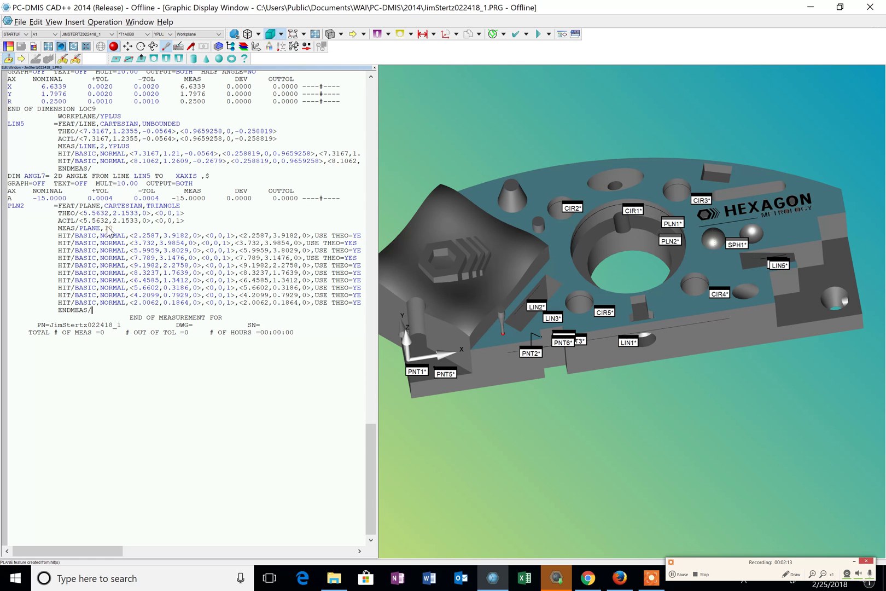
Create flatness dimension FLAT1 evaluating plane PLN2, then close the flatness dialog.
click(75, 22)
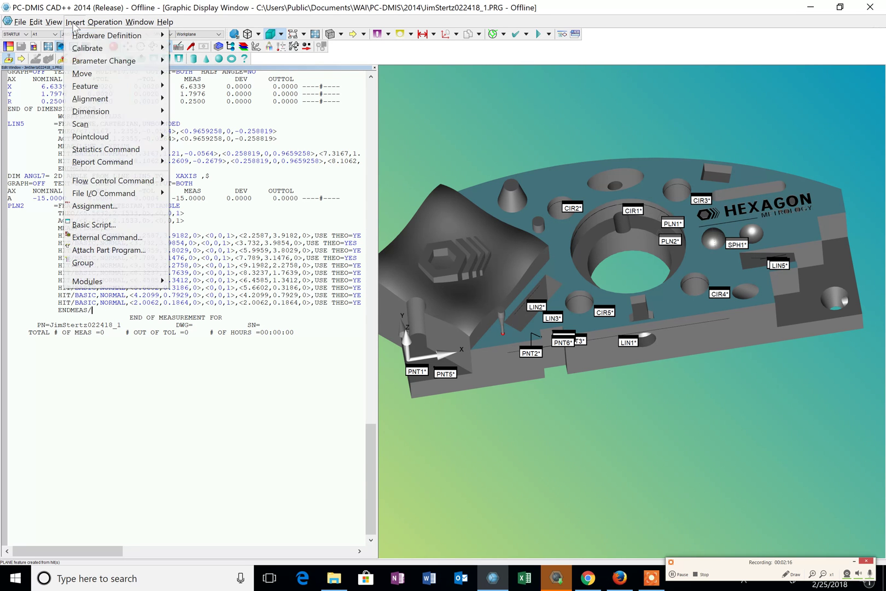
click(131, 113)
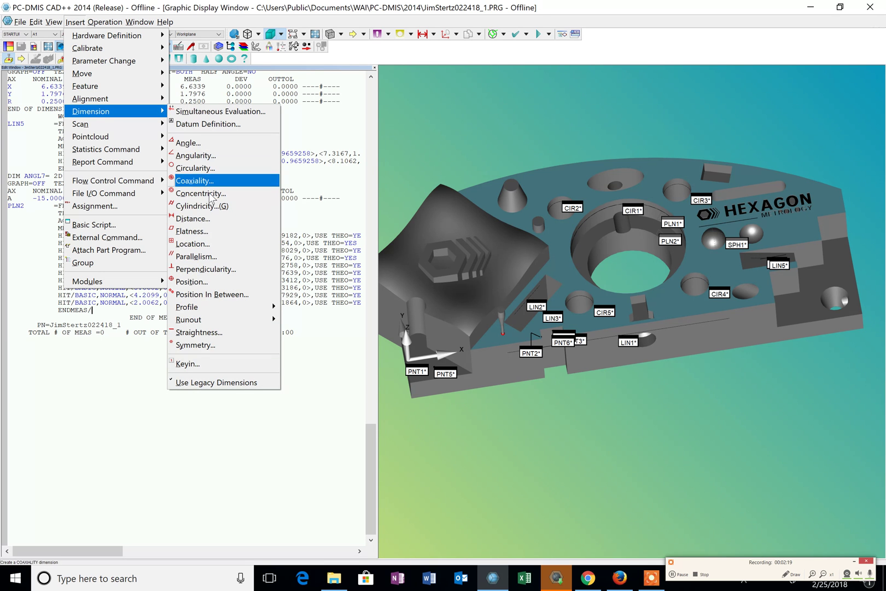
click(212, 236)
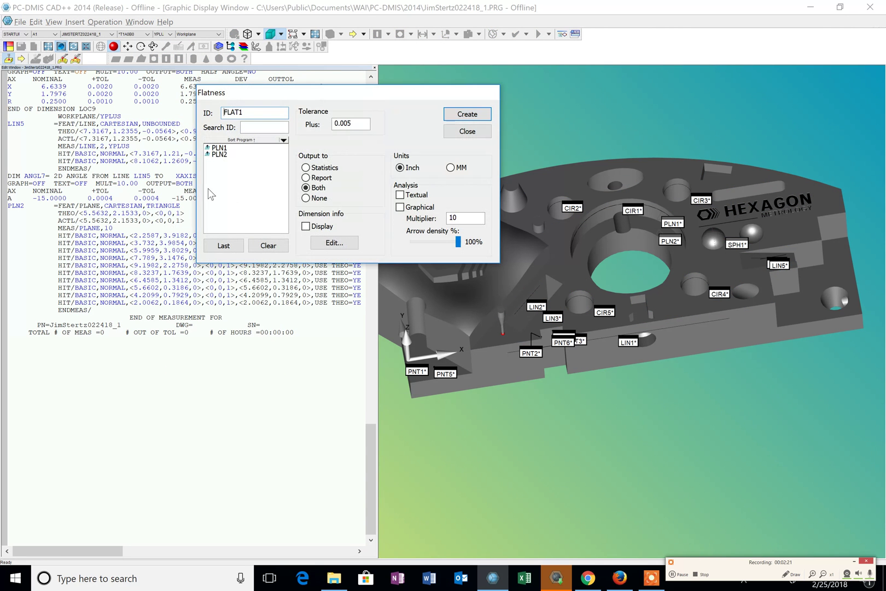
click(220, 153)
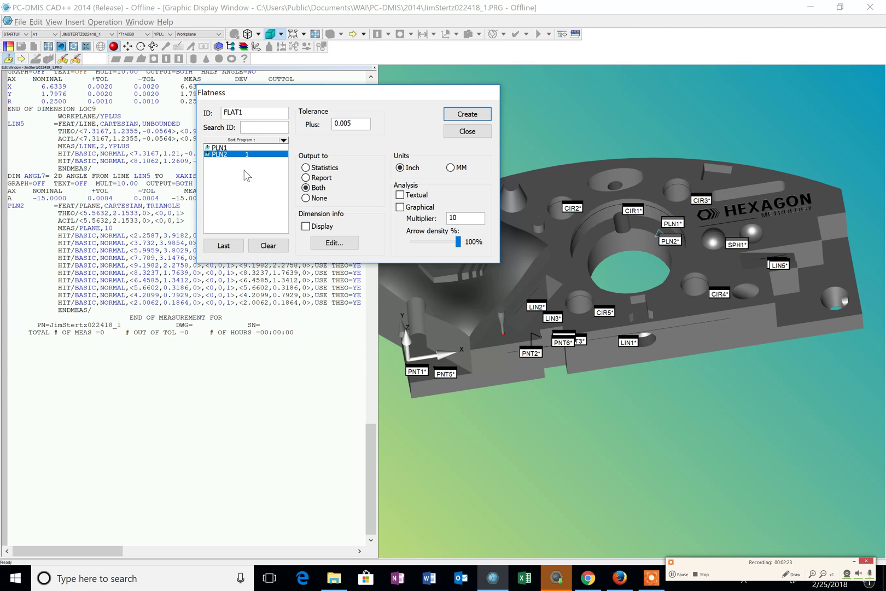
click(472, 116)
click(471, 133)
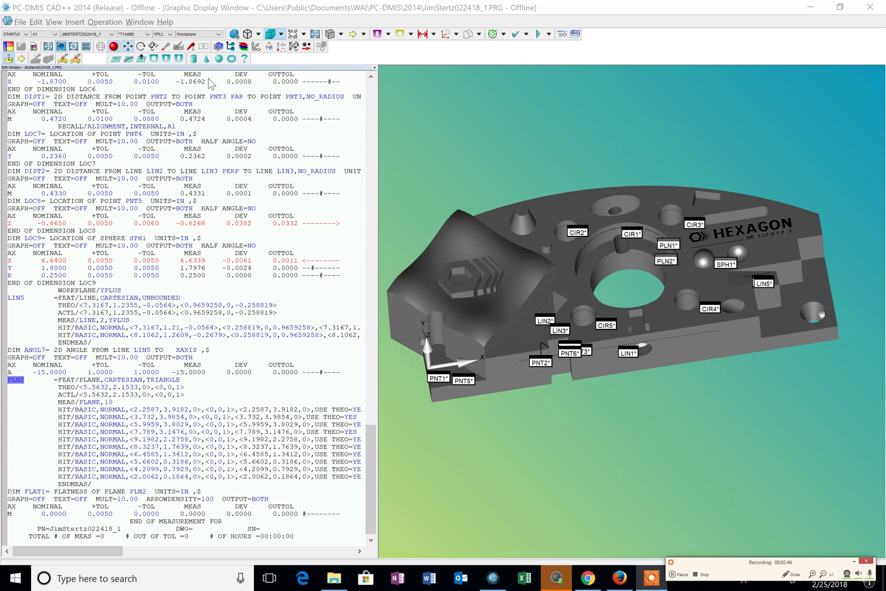
Show the Report Window and confirm PDF as the report output type.
click(61, 26)
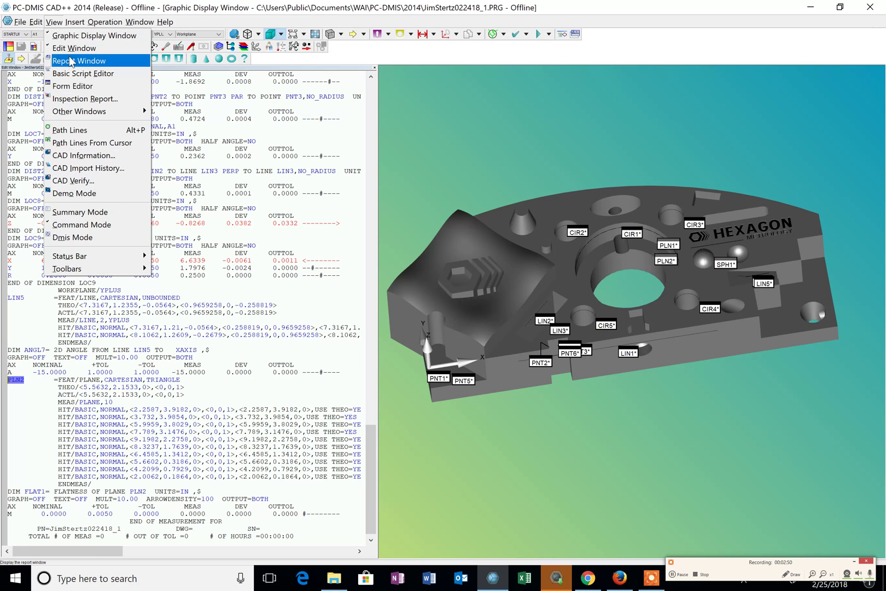
click(125, 60)
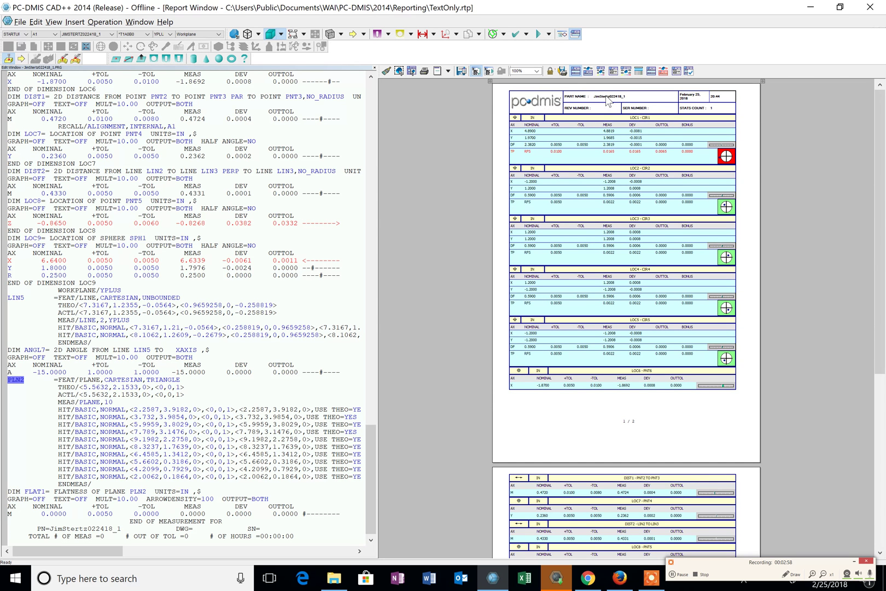
click(566, 76)
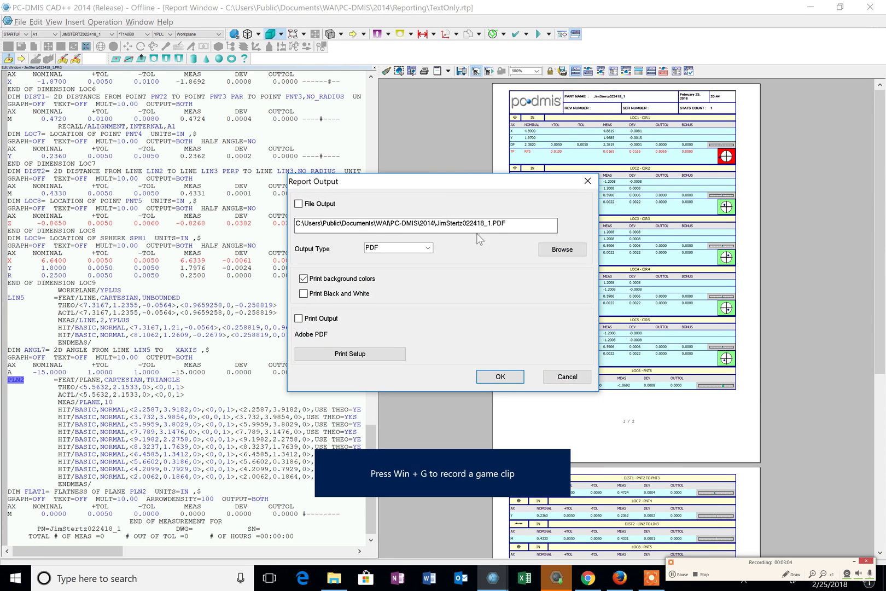
click(500, 376)
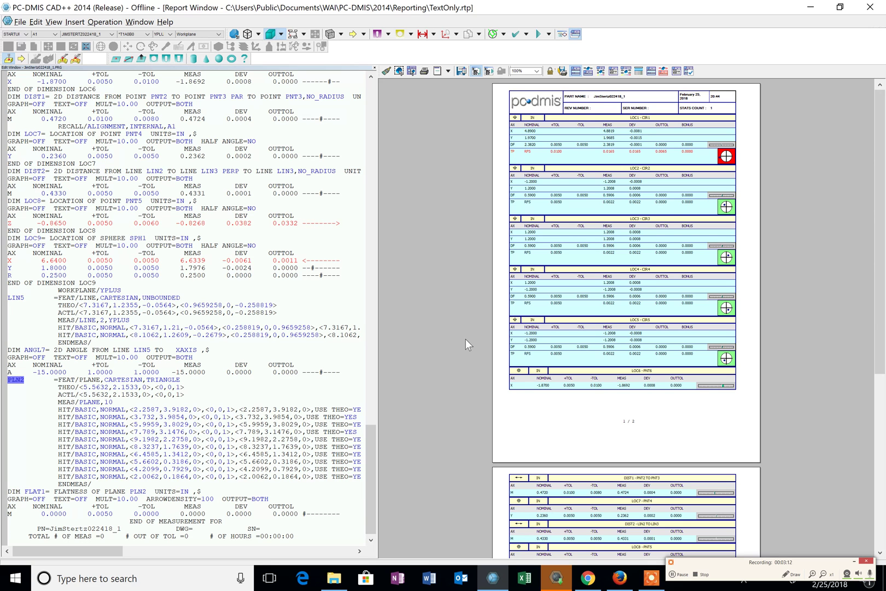
Close the report preview and return to the Graphic Display Window.
click(681, 575)
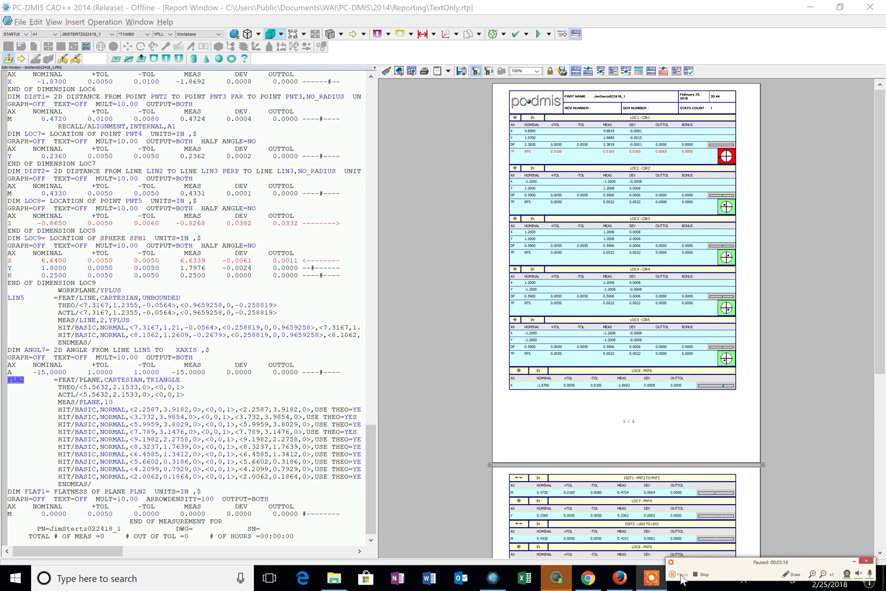
click(57, 23)
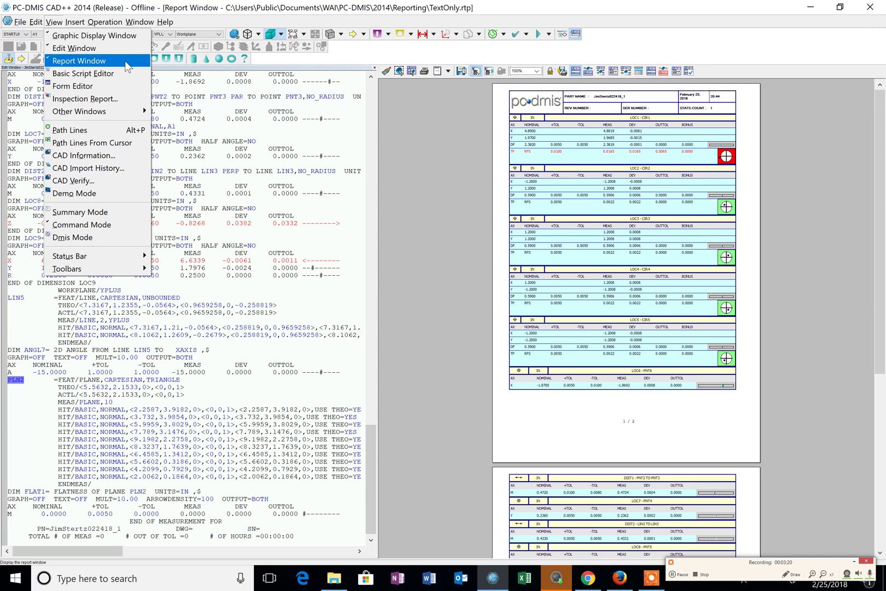
click(125, 61)
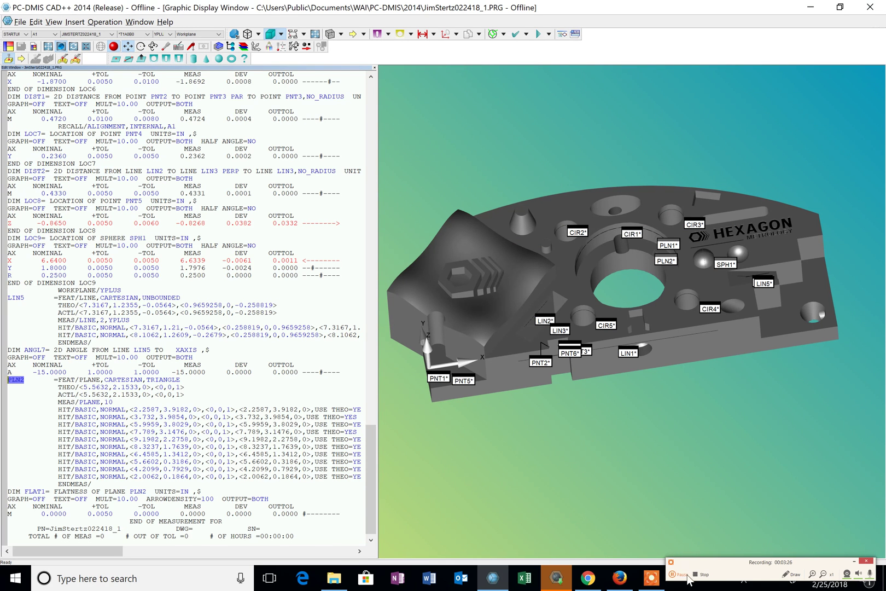
Jump to the program start and change MODE/MANUAL to DCC.
key(ctrl+q)
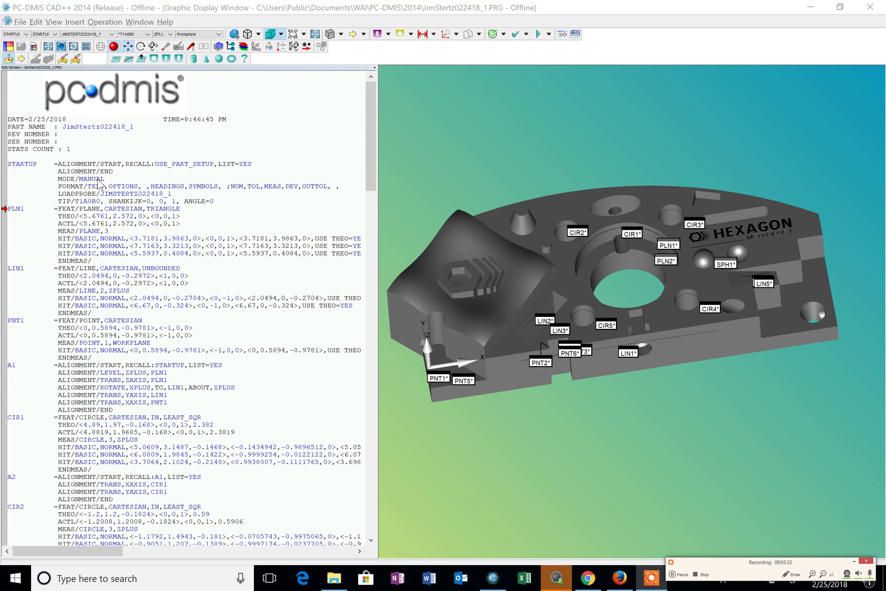
click(98, 180)
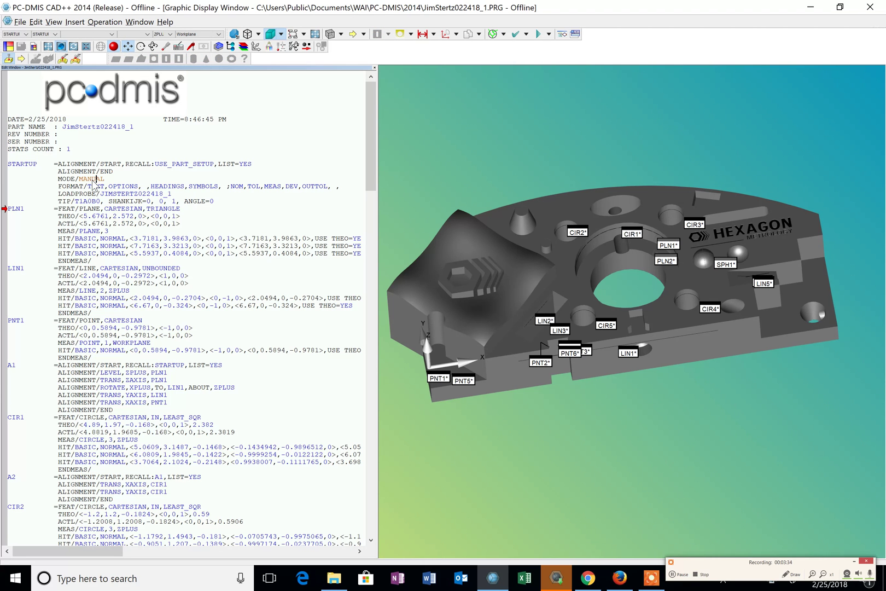
click(94, 181)
click(95, 181)
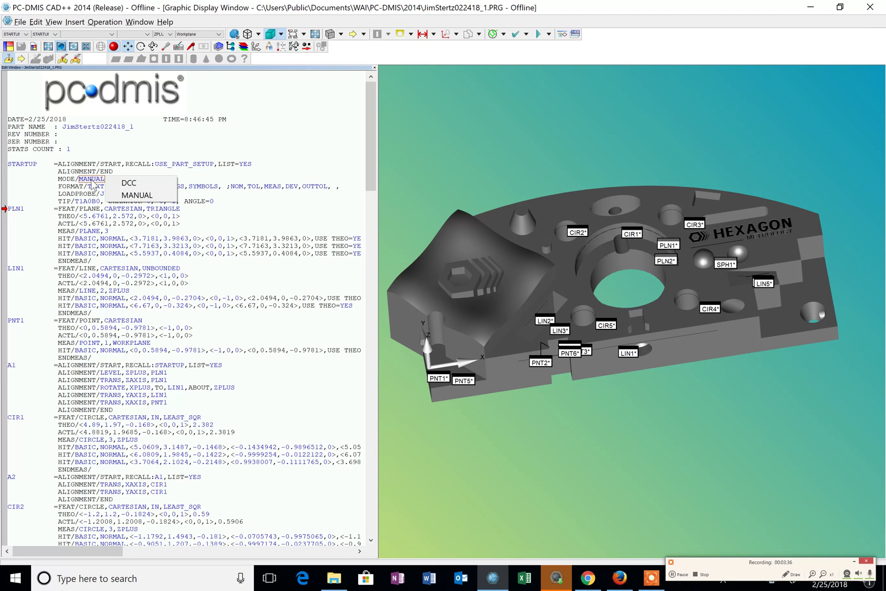
click(138, 181)
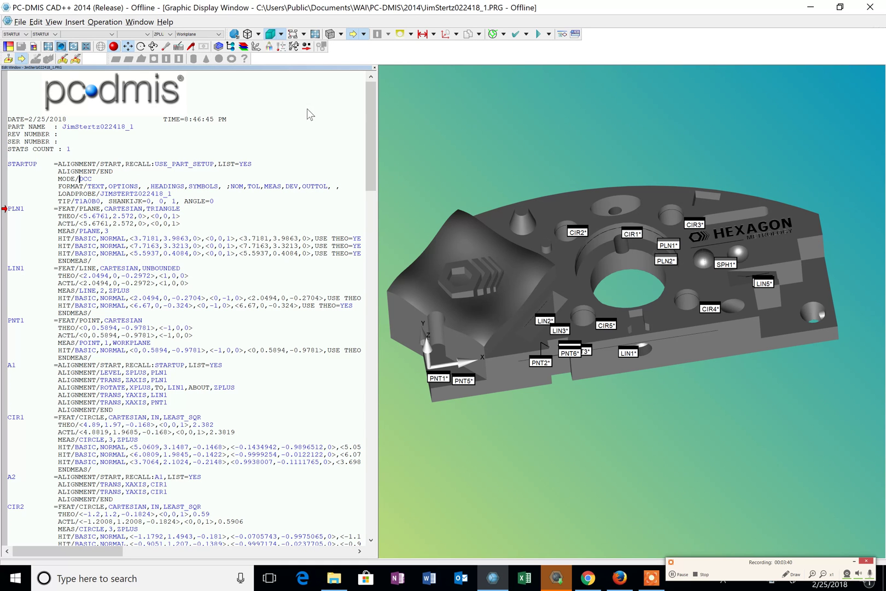
Execute the full inspection program and let it run to completion.
click(539, 36)
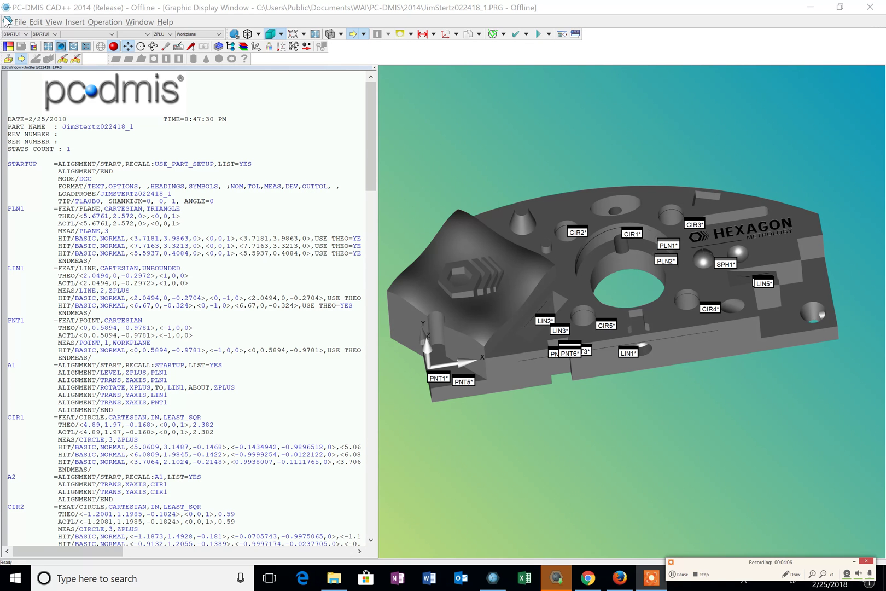
Confirm auto-indexed PDF report output in Report Window Print Setup.
click(26, 28)
mouse_move(34, 118)
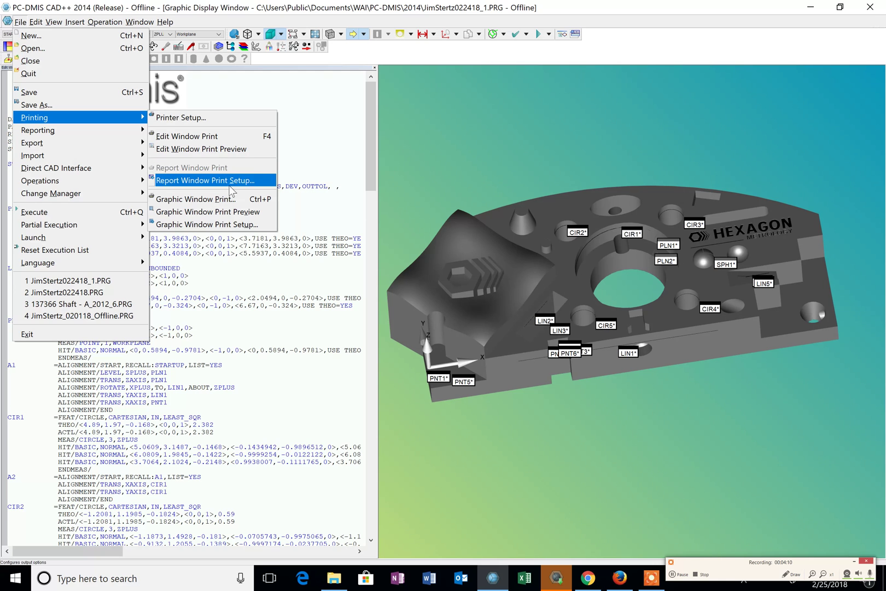
click(253, 181)
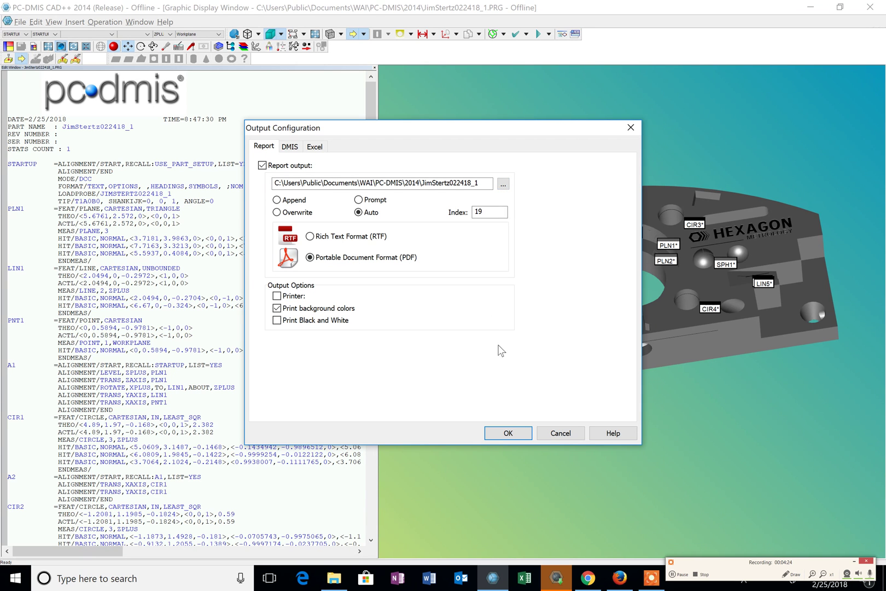
click(517, 432)
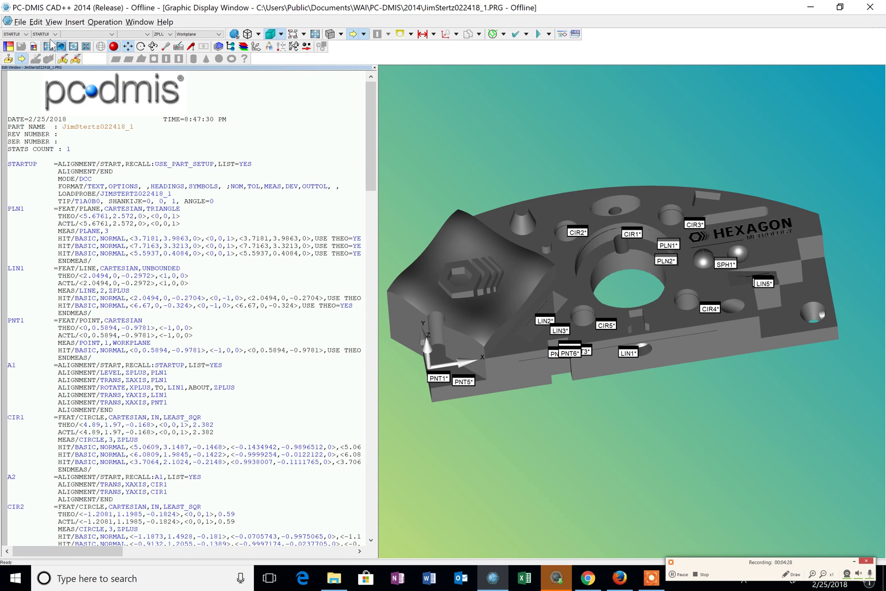
Save the flatness inspection program with File > Save.
click(21, 21)
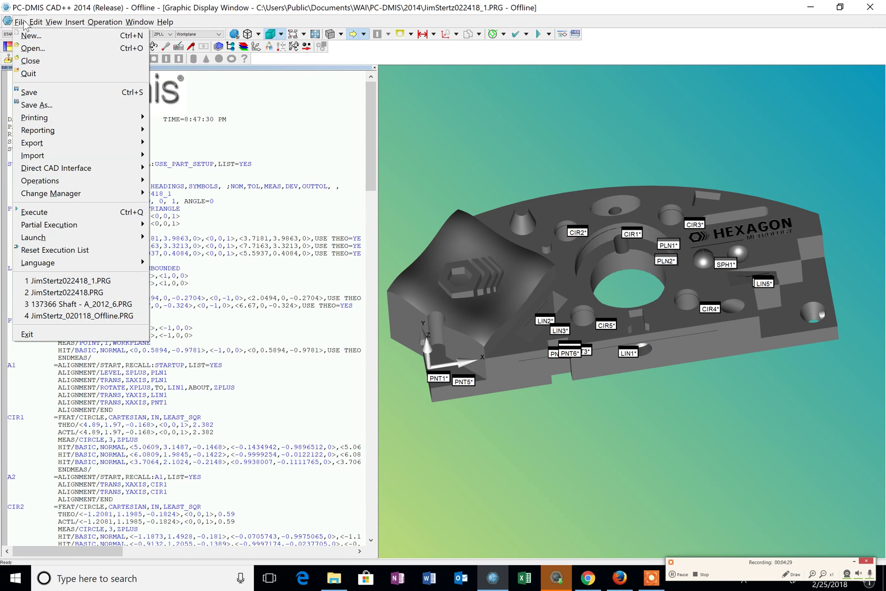
click(34, 96)
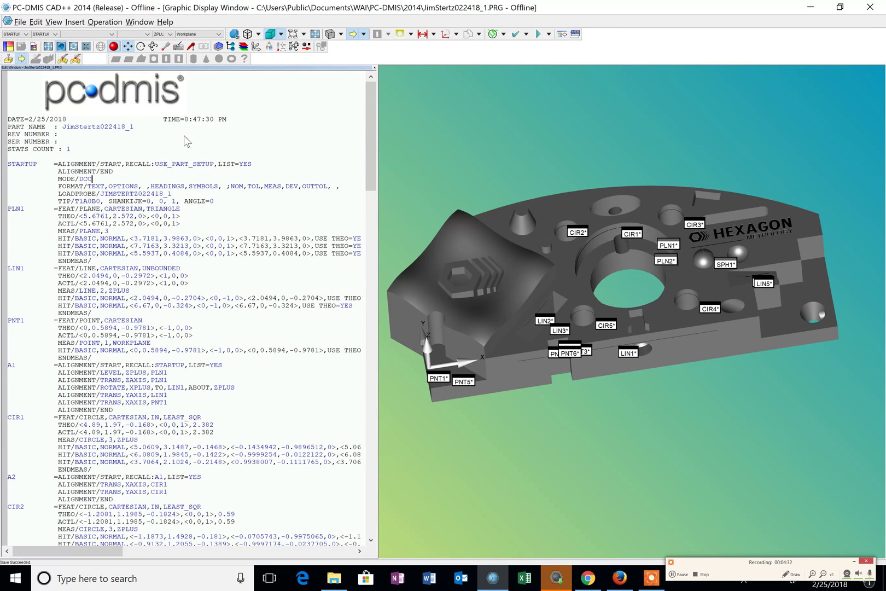